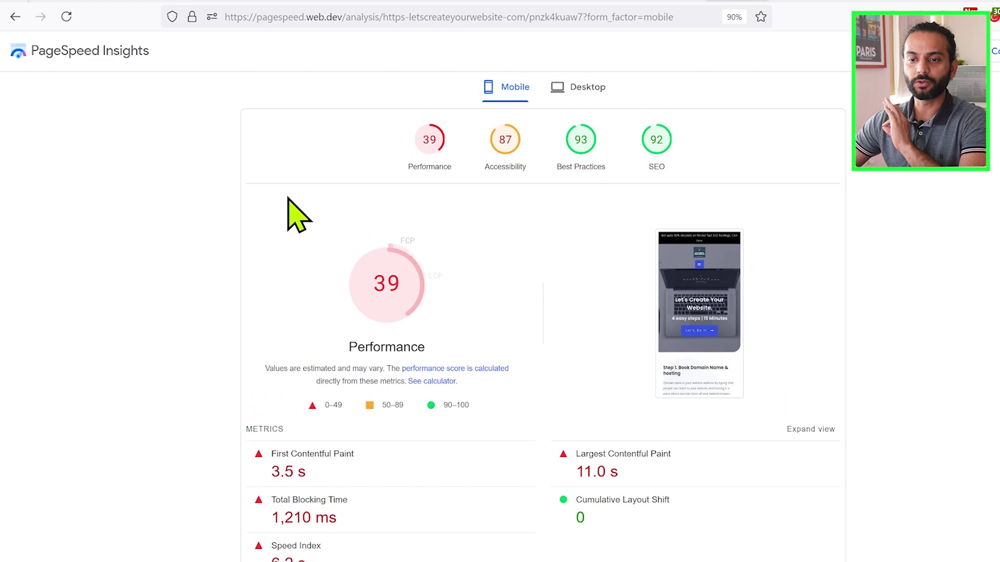
Check the PageSpeed Insights desktop score of 93, then return to the mobile results
mouse_move(281, 197)
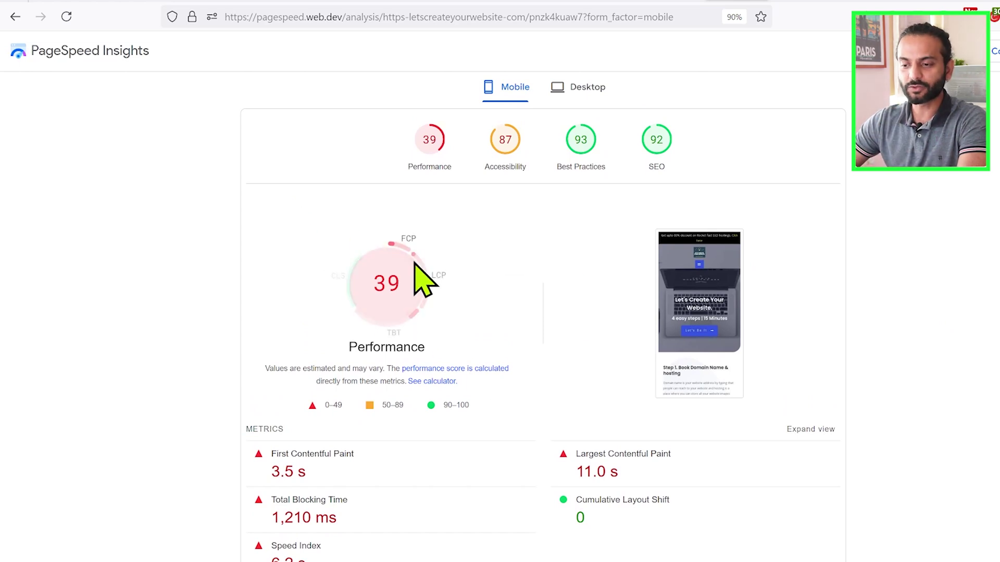
click(581, 94)
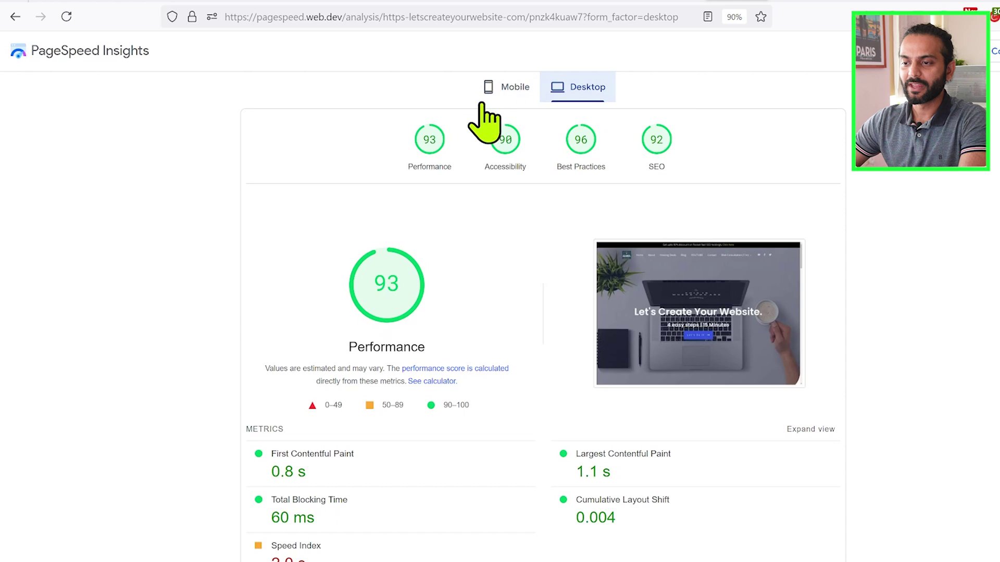
click(502, 86)
Review the mobile metrics behind the 39 Performance score, then bring up the site's Pingdom results
scroll(491, 290, down, 3)
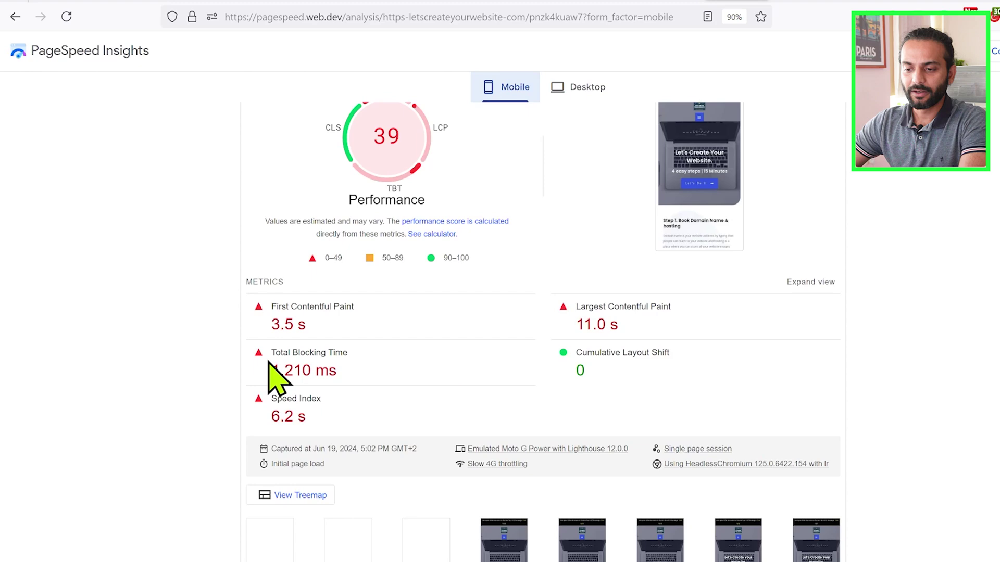
scroll(443, 374, down, 1)
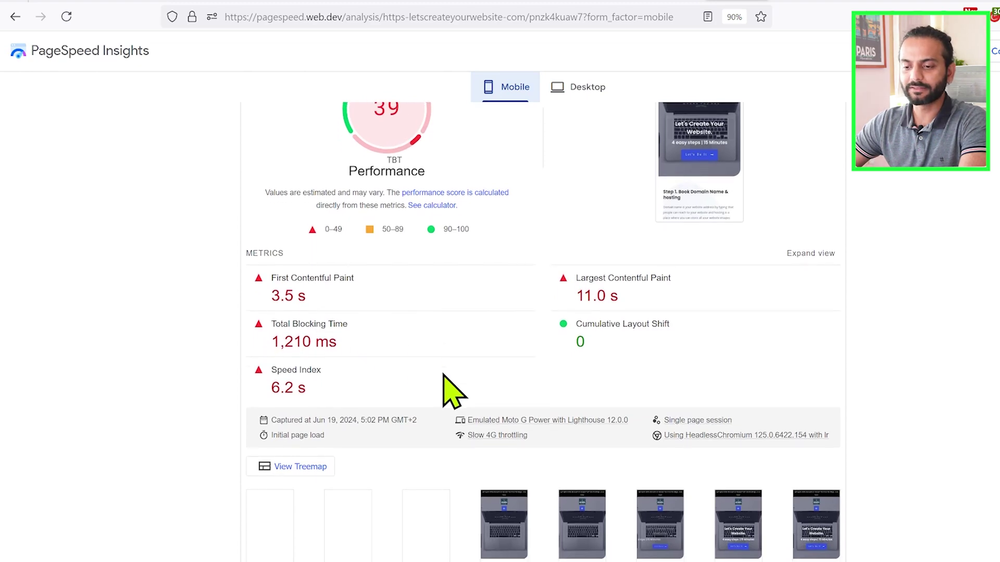
scroll(486, 318, up, 6)
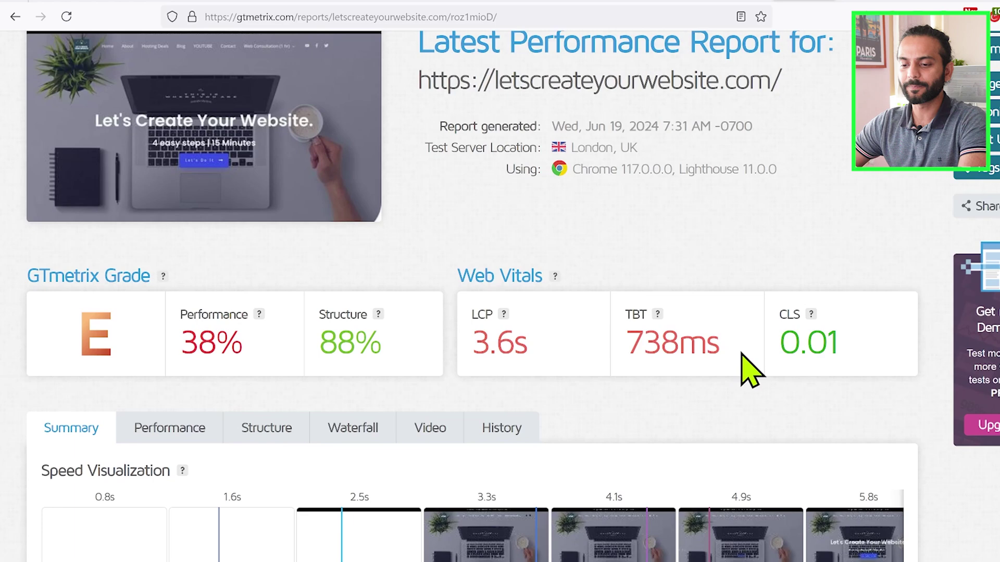
scroll(688, 364, down, 5)
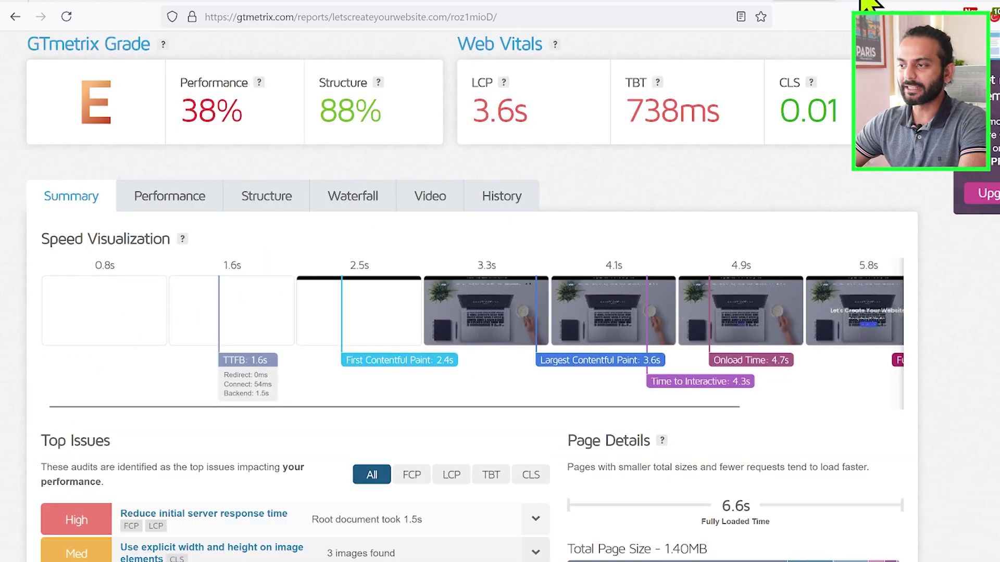
key(ctrl+Tab)
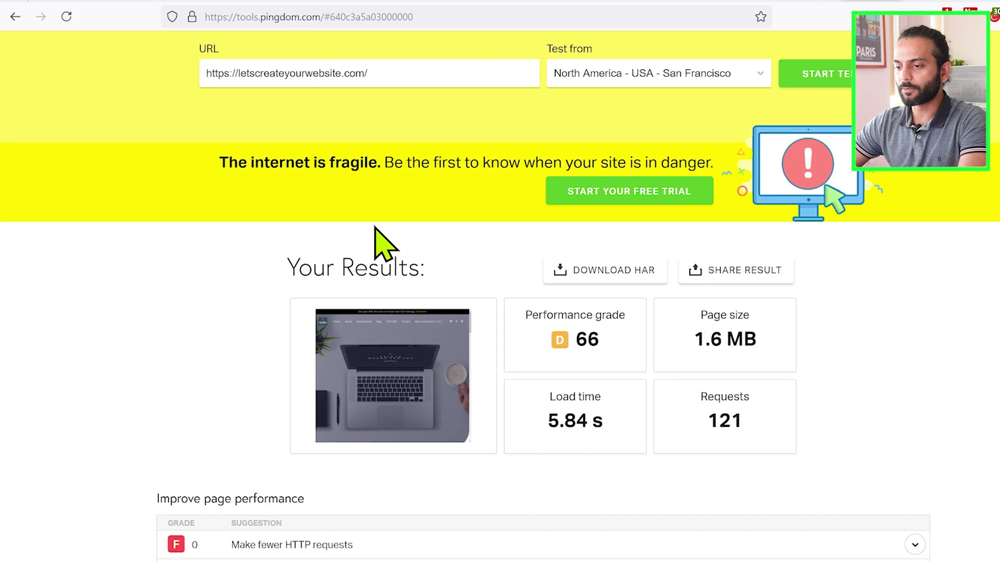
Look over the Pingdom grade 66 and 5.84 s load, then go to the WordPress Elementor Settings page
scroll(383, 244, down, 1)
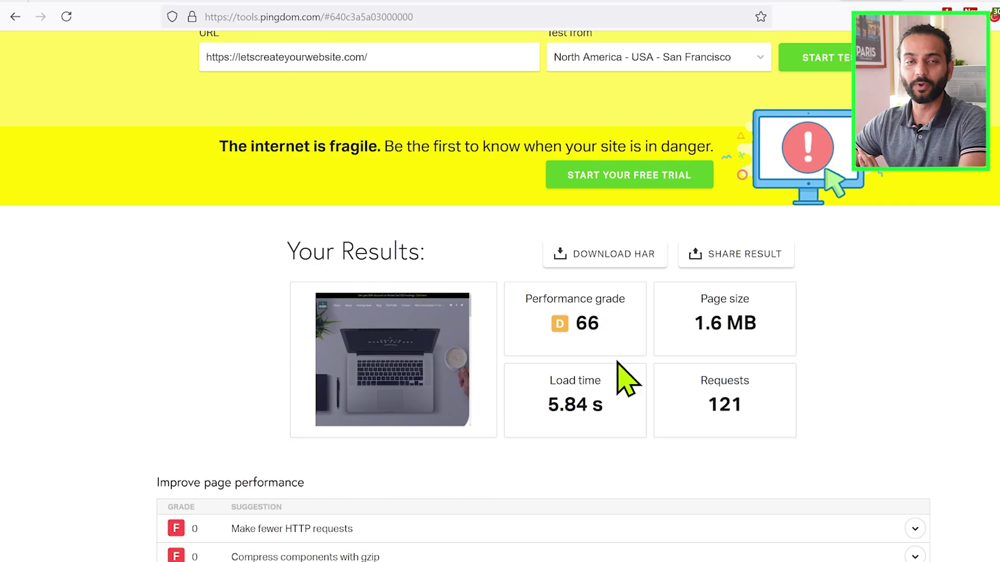
click(347, 2)
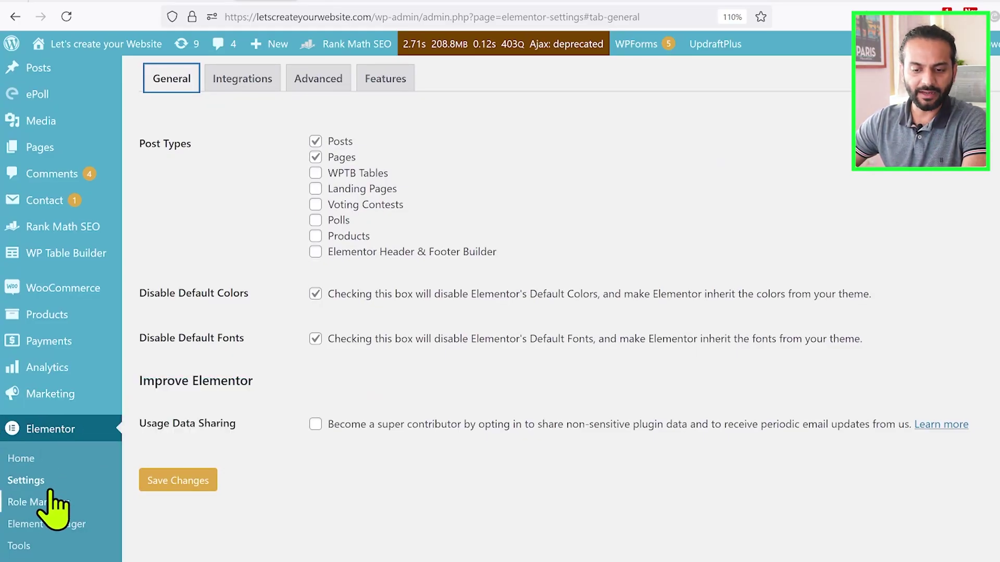
Open Elementor's Features list, which includes Lazy Load Background Images (Inactive) and Improved CSS Loading (Active)
click(379, 82)
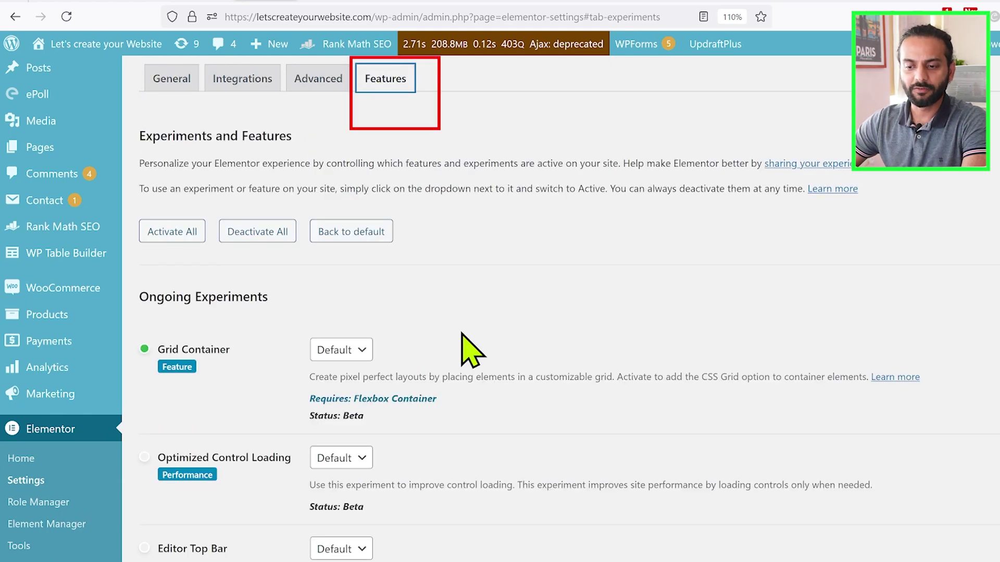
scroll(471, 350, down, 10)
scroll(283, 261, up, 1)
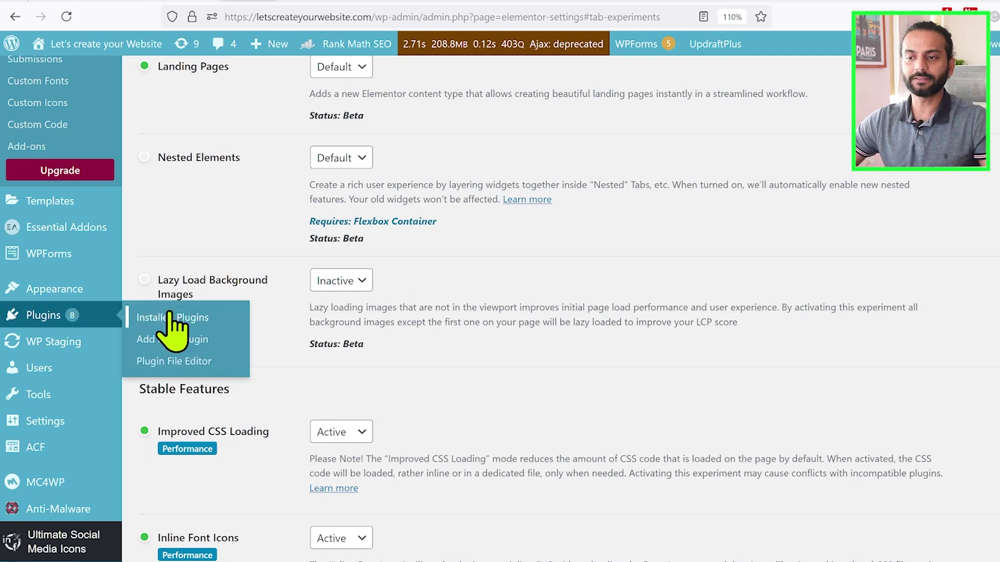
Update the Elementor plugin from 3.21.8 to 3.22.1 via Installed Plugins
click(170, 316)
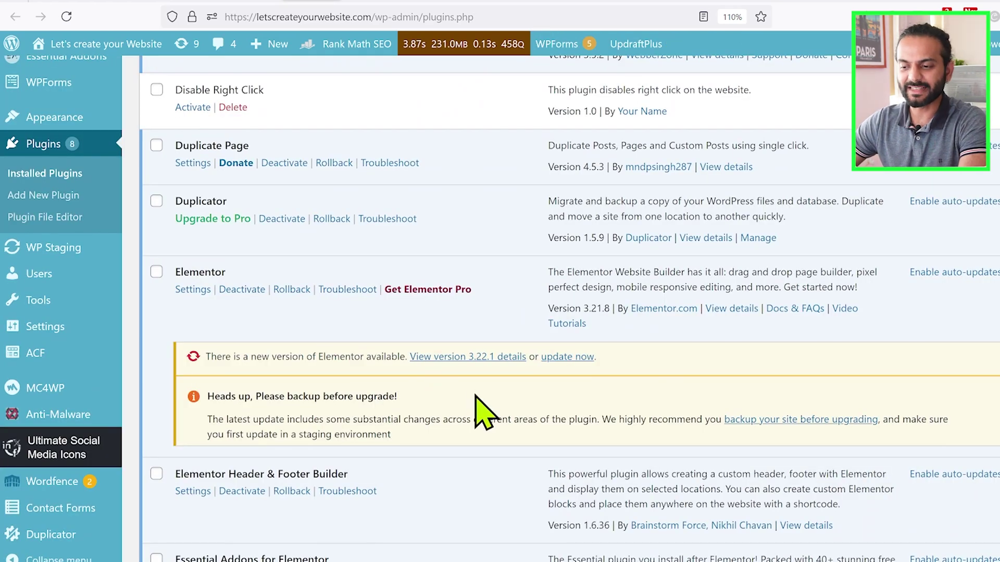
scroll(477, 413, down, 1)
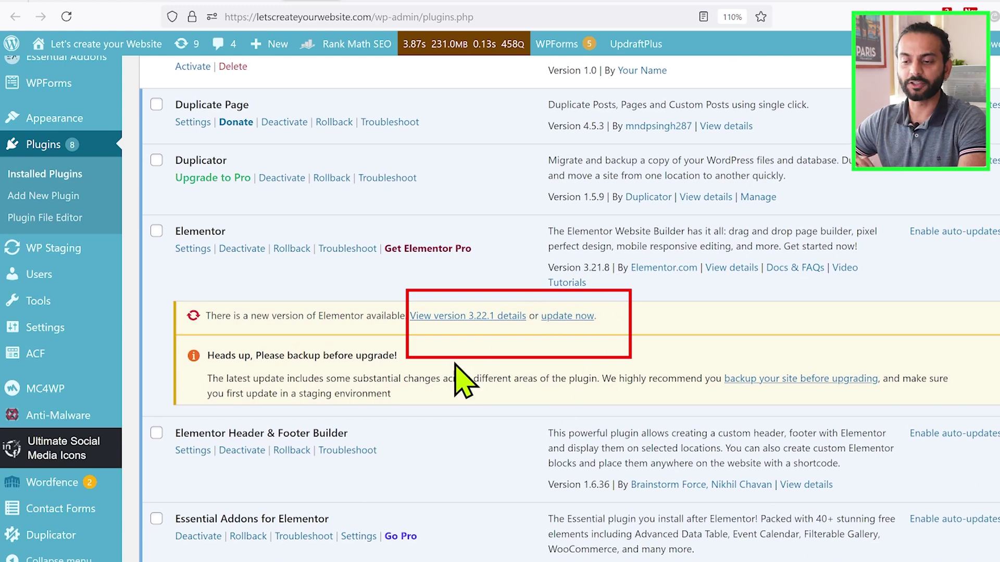
click(573, 316)
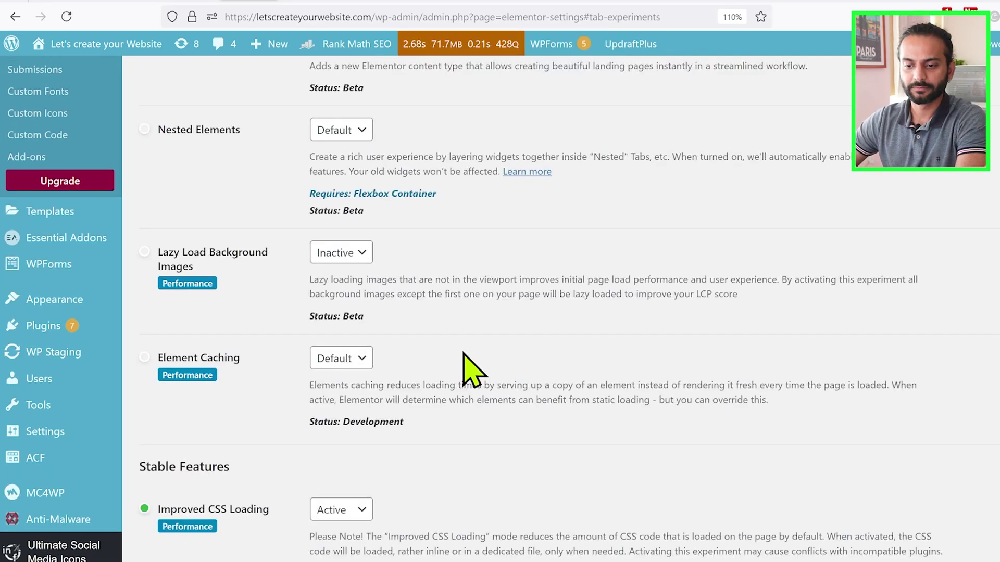
Switch the Element Caching experiment from Default to Active and save the Features changes
scroll(471, 338, down, 2)
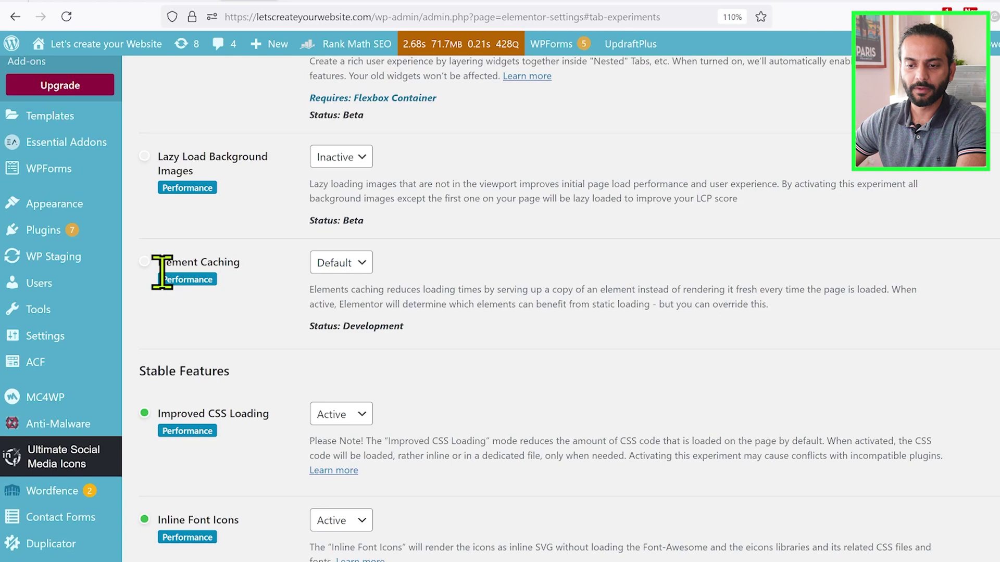
drag(158, 264, 235, 264)
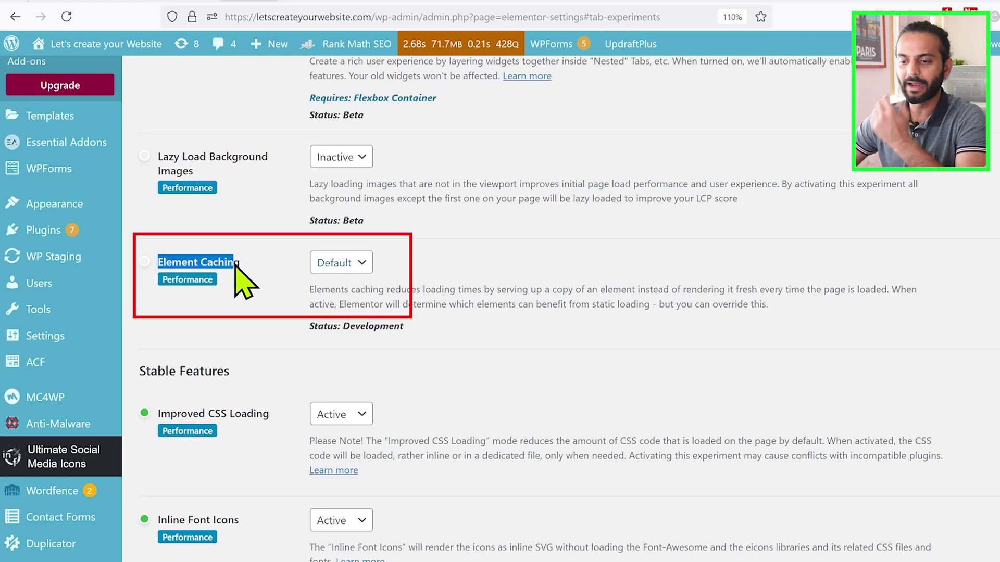
click(362, 264)
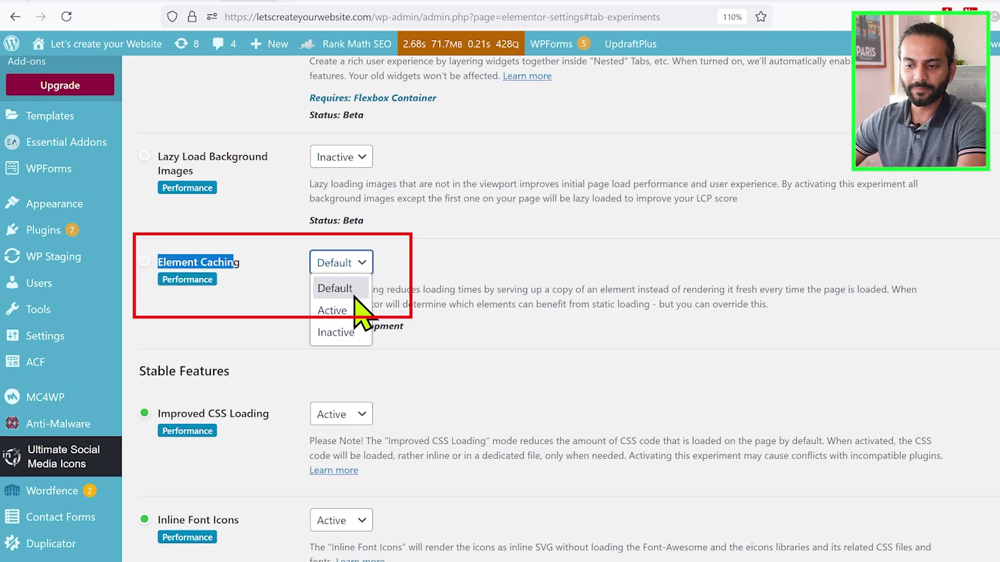
click(341, 313)
scroll(576, 401, down, 10)
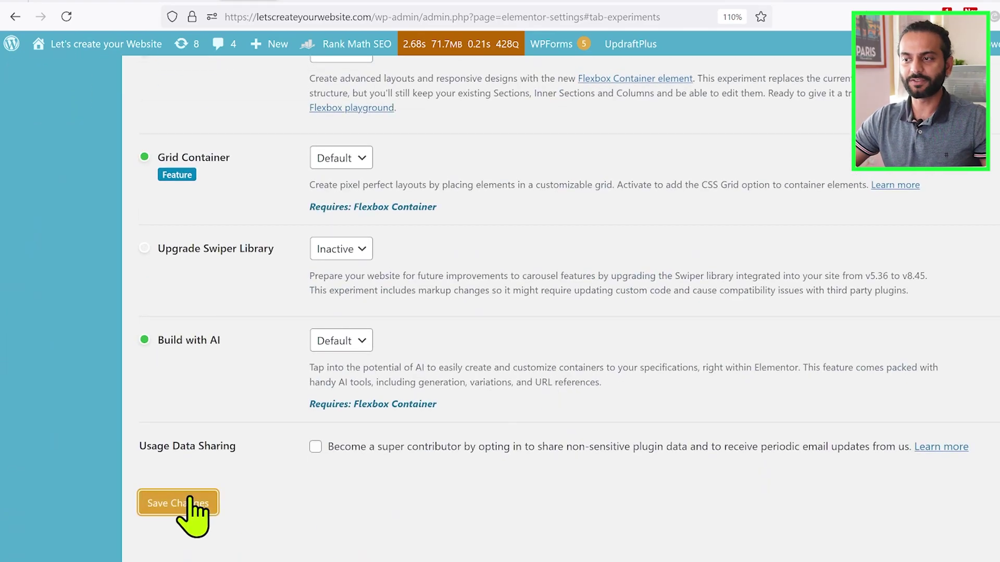
click(190, 497)
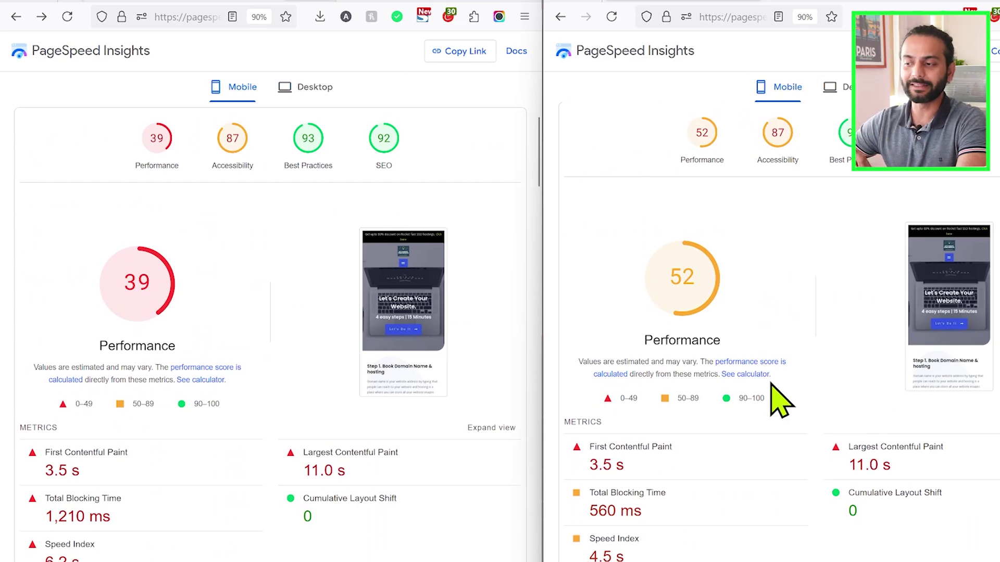
Scroll through the new PageSpeed Insights mobile report scoring Performance 52
mouse_move(627, 281)
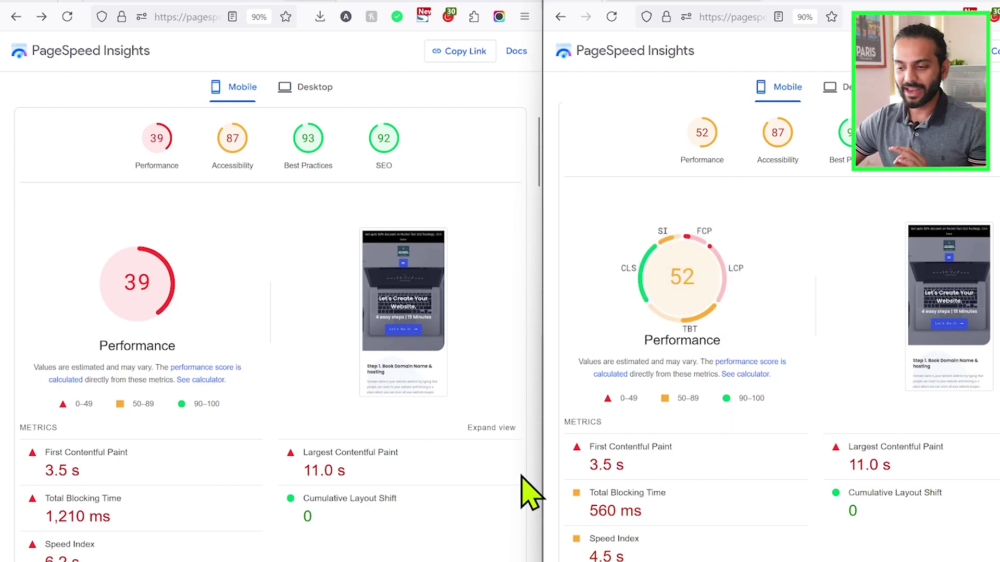
scroll(523, 477, down, 2)
scroll(771, 476, down, 2)
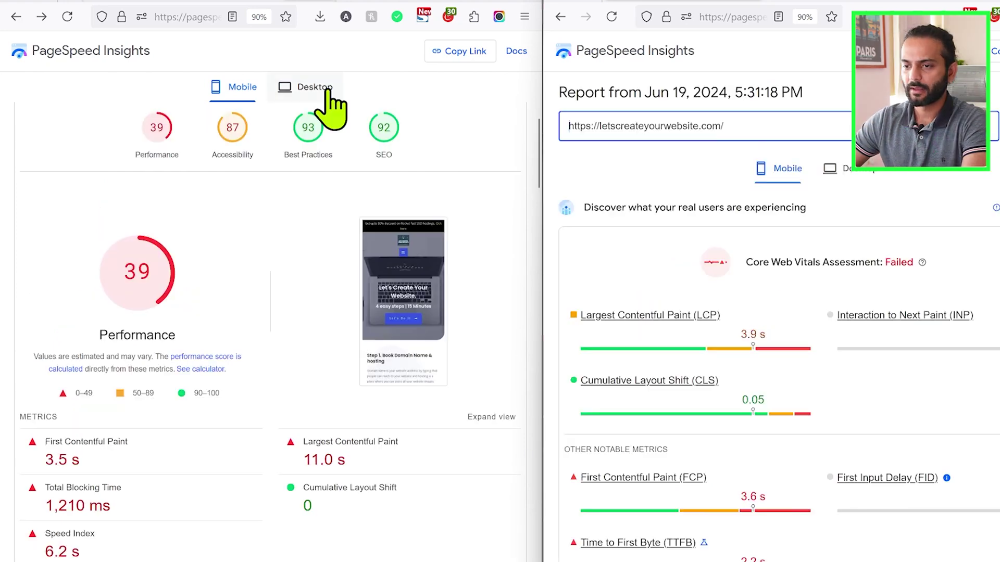
Show desktop results in both reports: Performance 93 before versus 95 with Element Caching
click(315, 90)
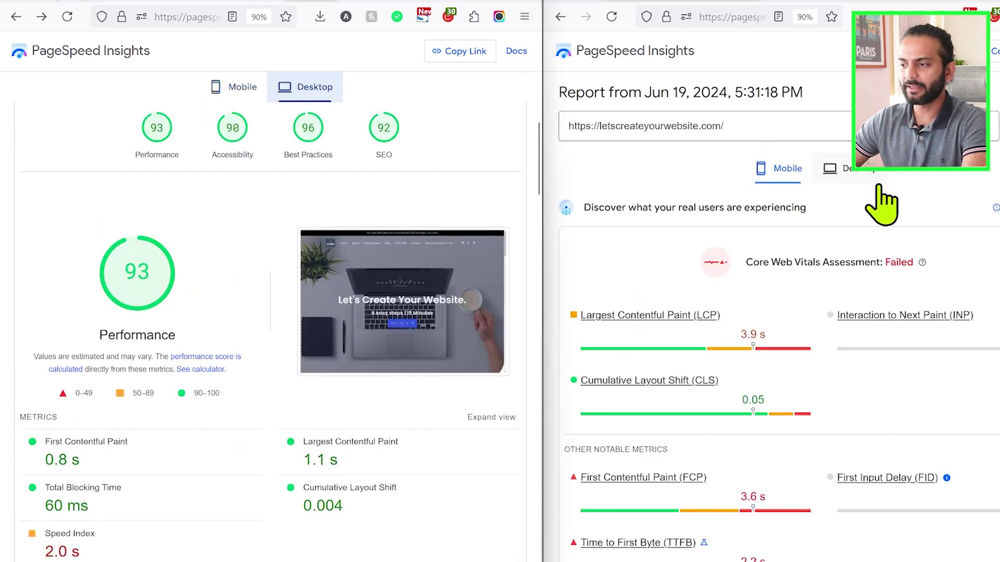
click(825, 169)
scroll(870, 188, down, 5)
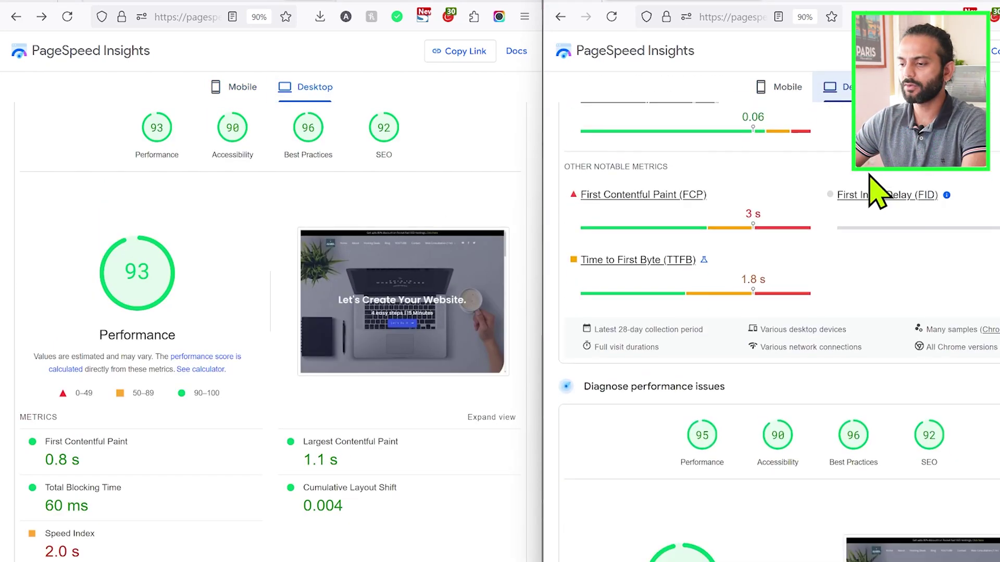
scroll(869, 176, down, 6)
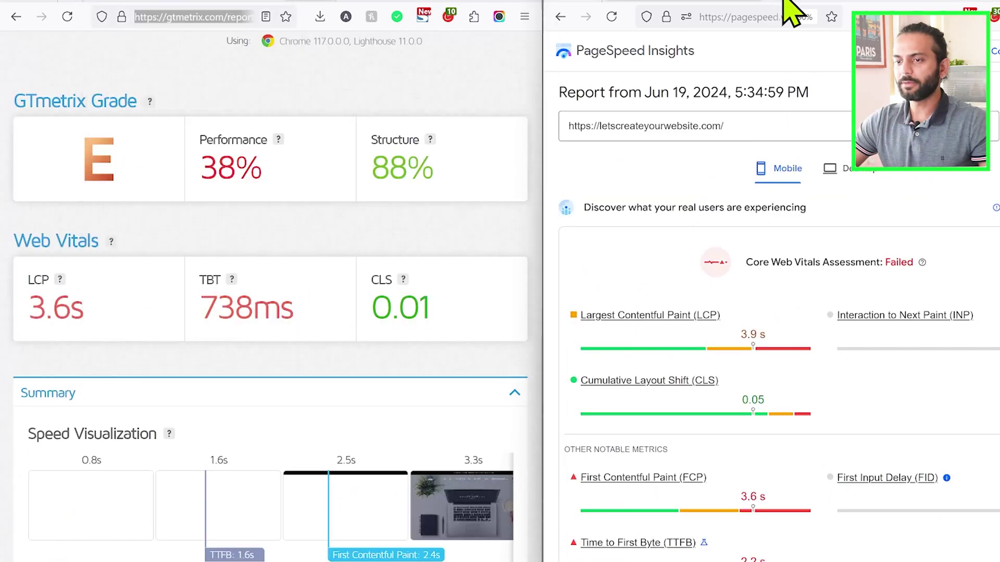
Load the site's existing GTmetrix report (grade E, 38%) in a new tab on the right
click(787, 4)
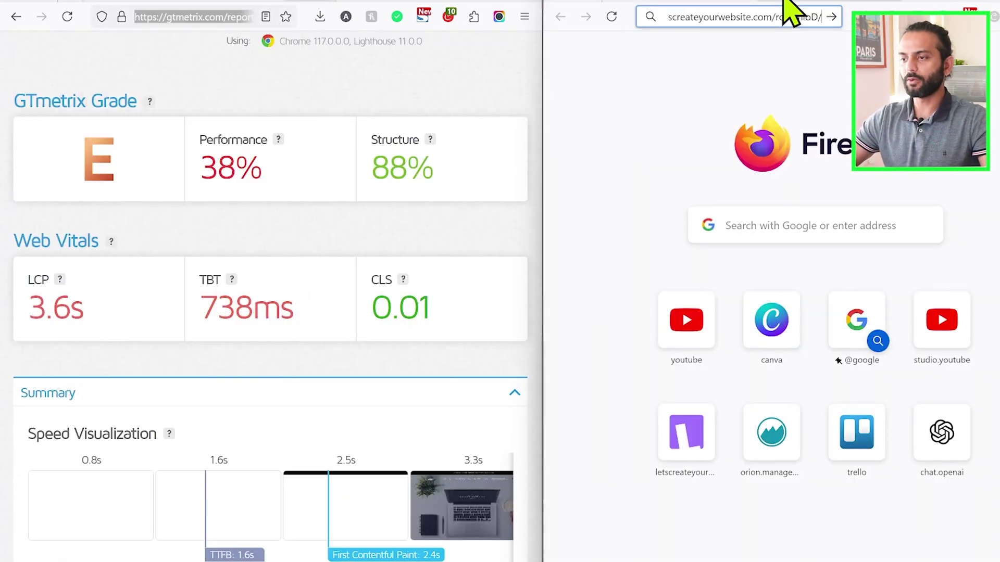
key(Return)
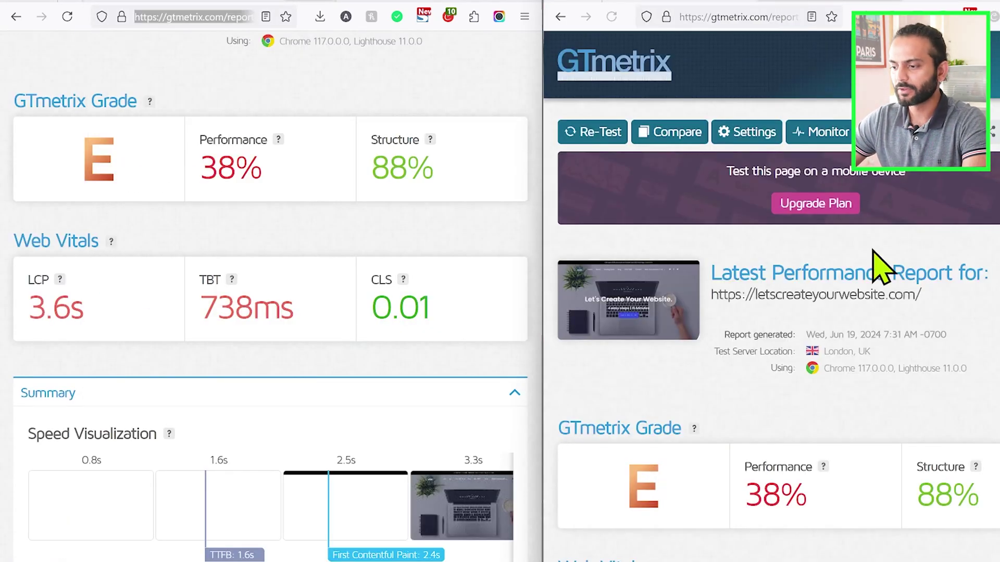
scroll(888, 330, down, 5)
scroll(885, 319, up, 5)
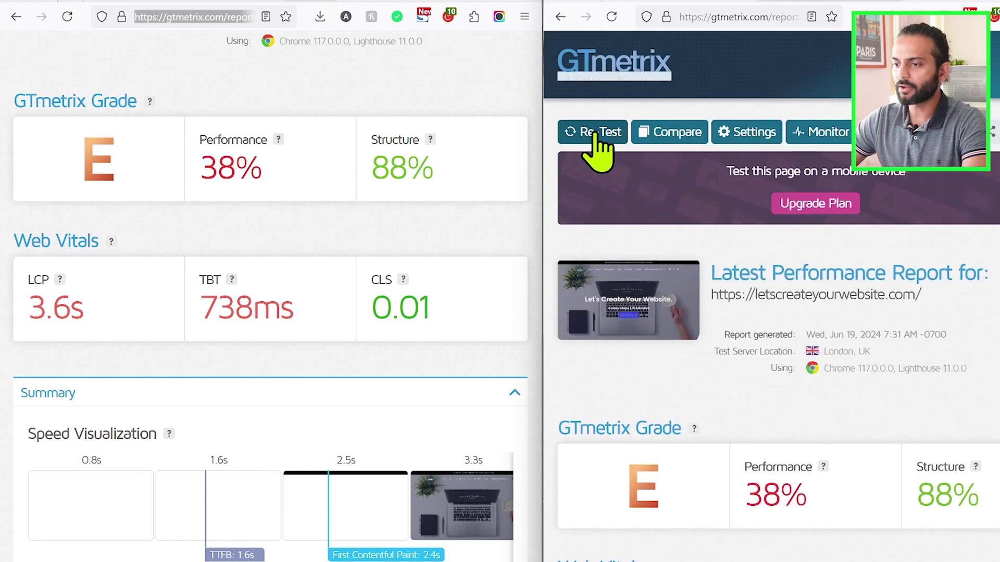
Re-test the site in GTmetrix and review the new grade B, 84% Performance, 1.8s LCP
click(595, 134)
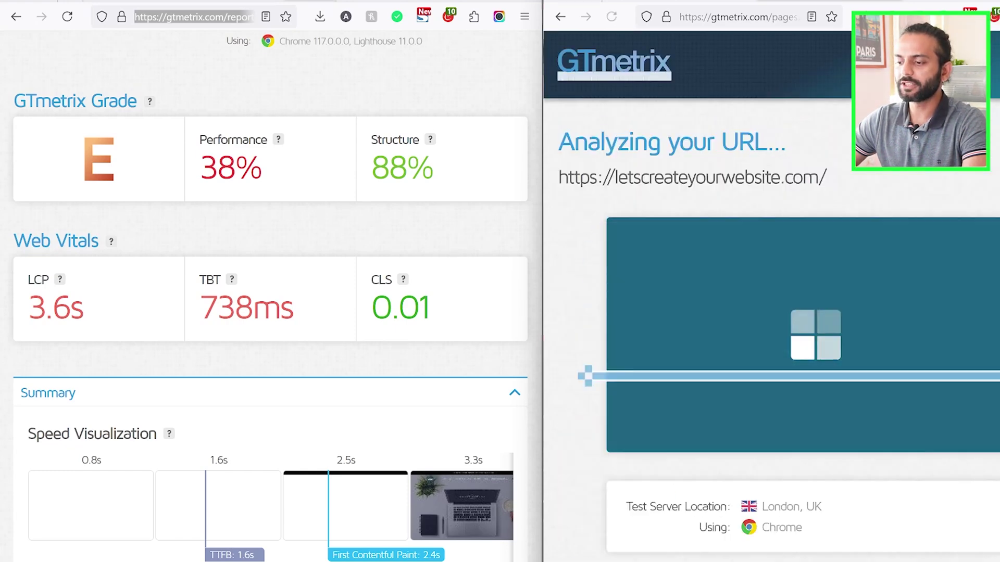
scroll(828, 313, down, 3)
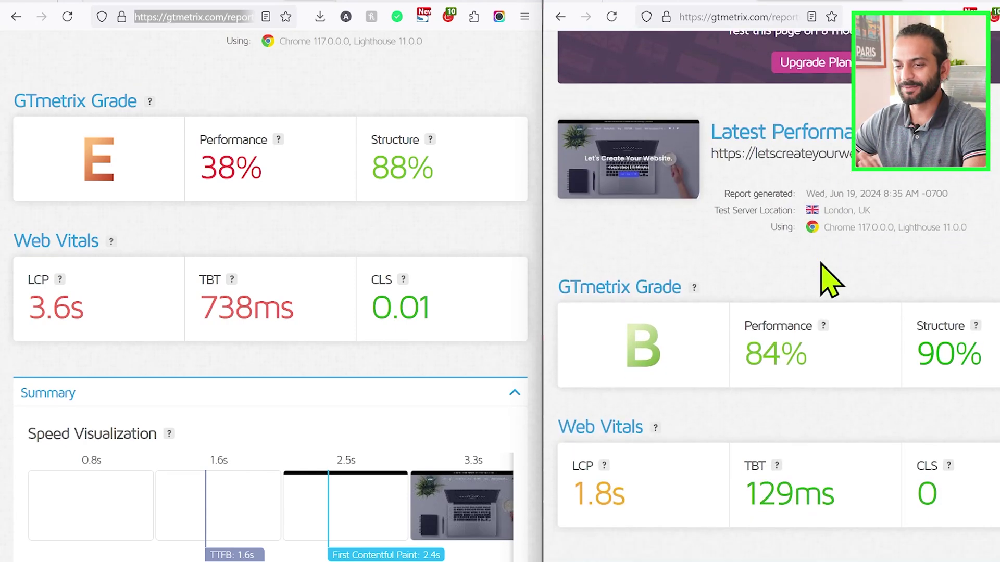
scroll(832, 280, down, 2)
scroll(830, 286, down, 2)
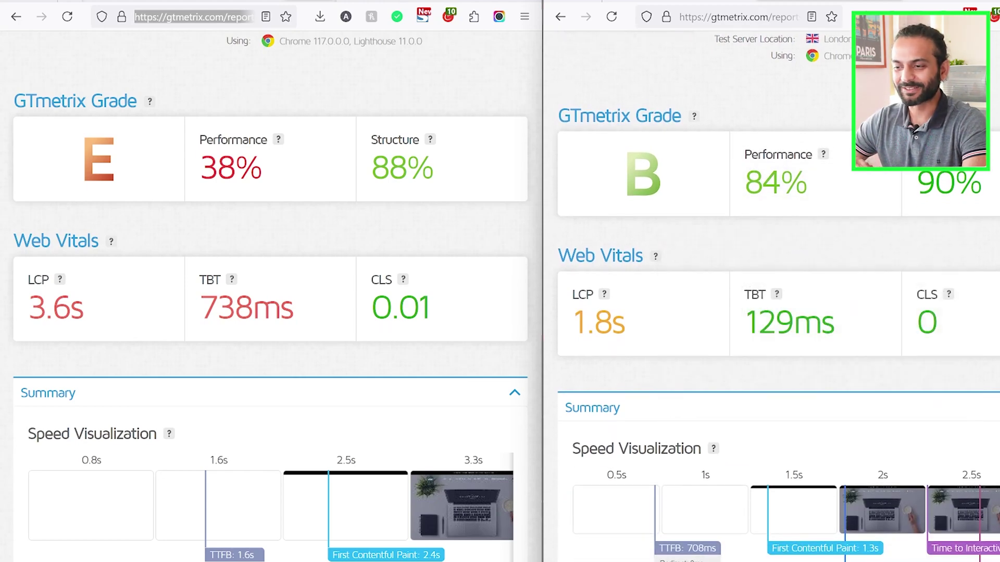
scroll(778, 313, down, 1)
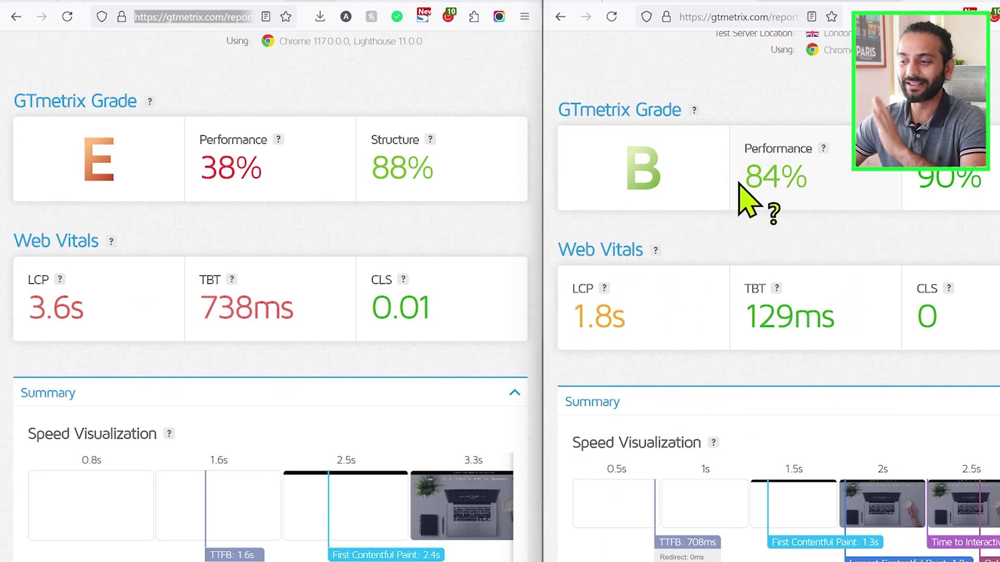
mouse_move(770, 187)
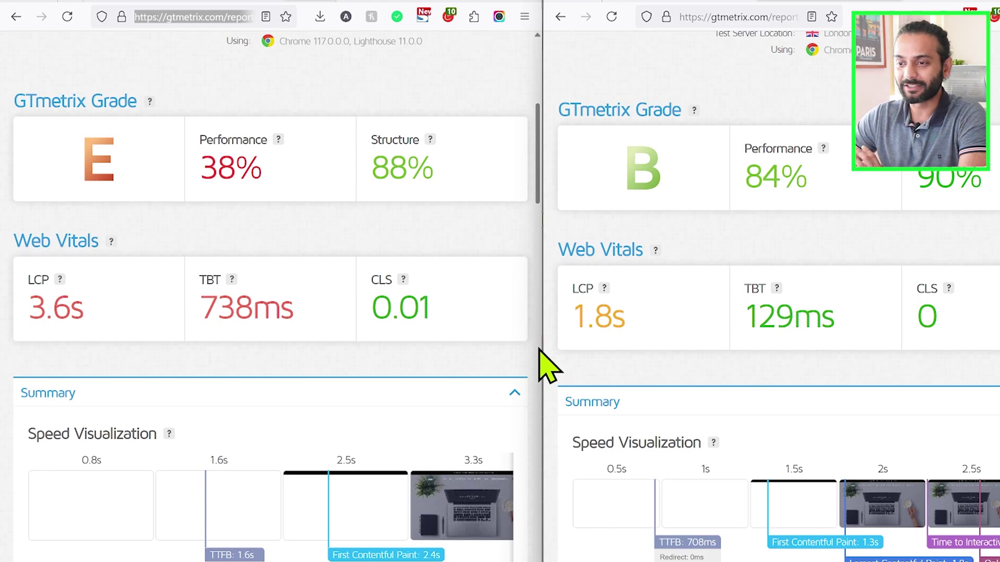
Set the earlier Pingdom result (5.84 s, 121 requests) beside the new one pasted in (1.83 s, 119 requests)
key(ctrl+Tab)
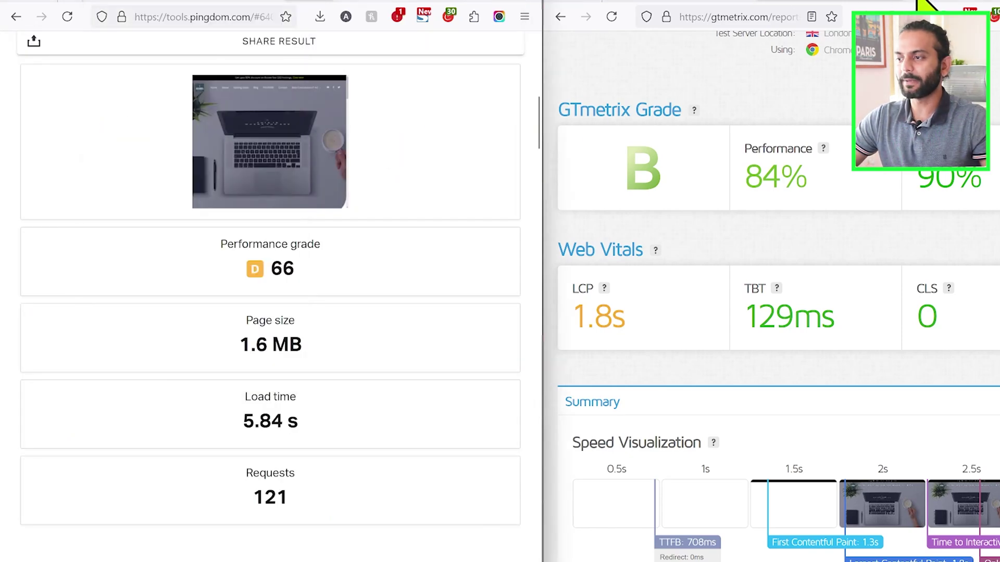
key(ctrl+t)
key(ctrl+v)
key(Return)
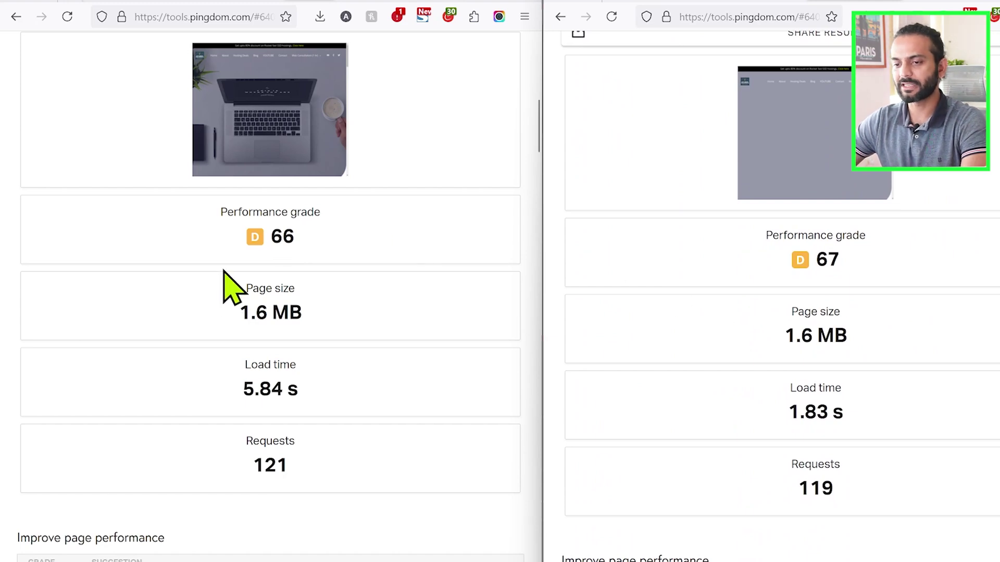
scroll(669, 372, down, 2)
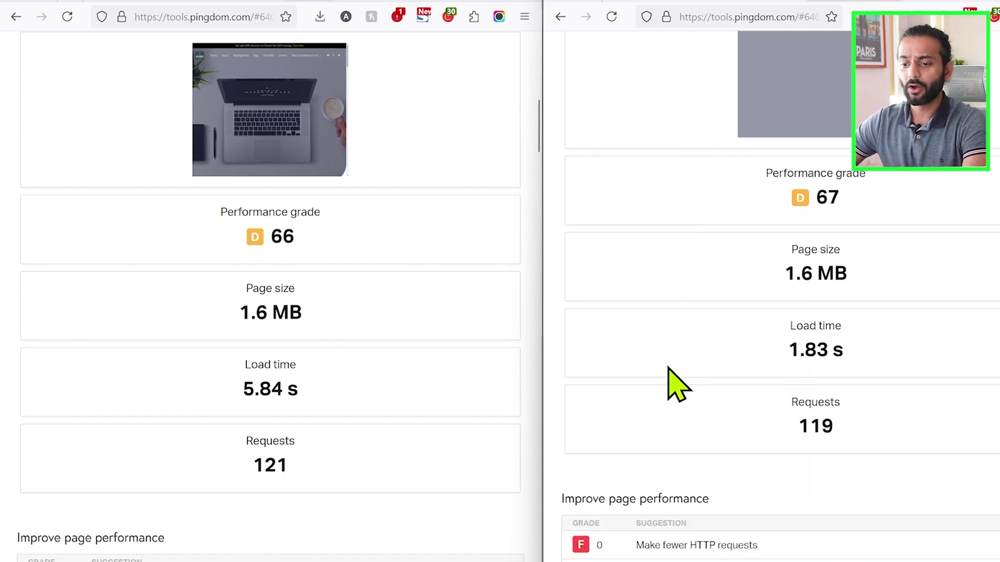